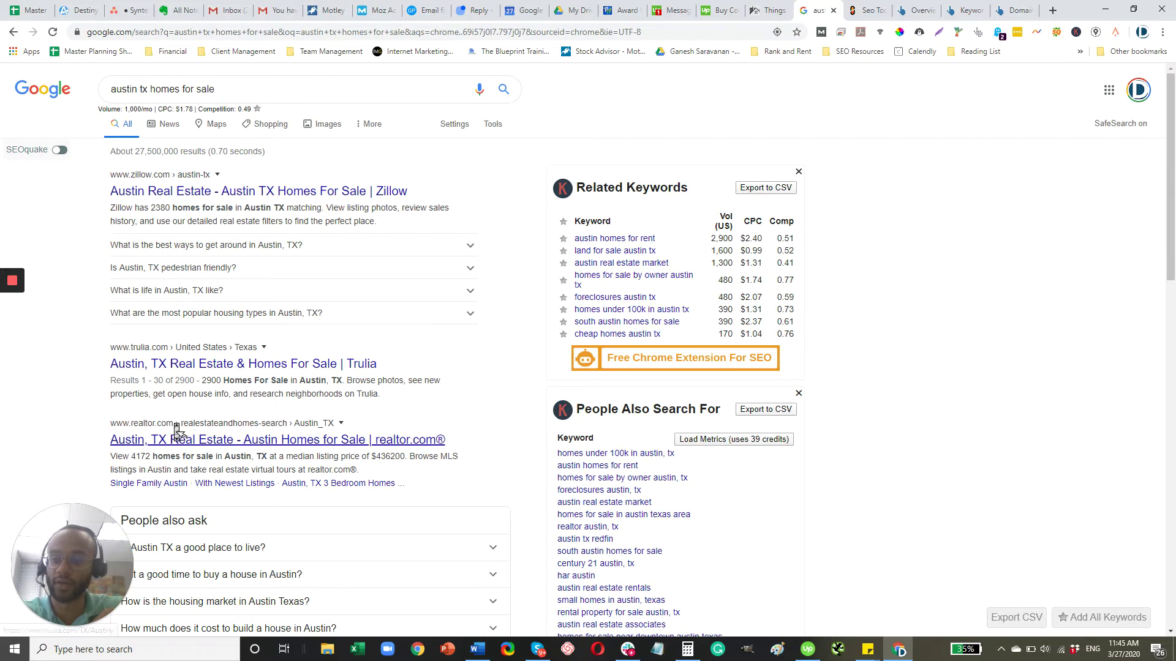
Scroll the 'austin tx homes for sale' results and Keywords Everywhere data (1,000/mo, $1.78 CPC)
{"action": "scroll", "coordinate": [181, 429], "scroll_direction": "down", "scroll_amount": 5}
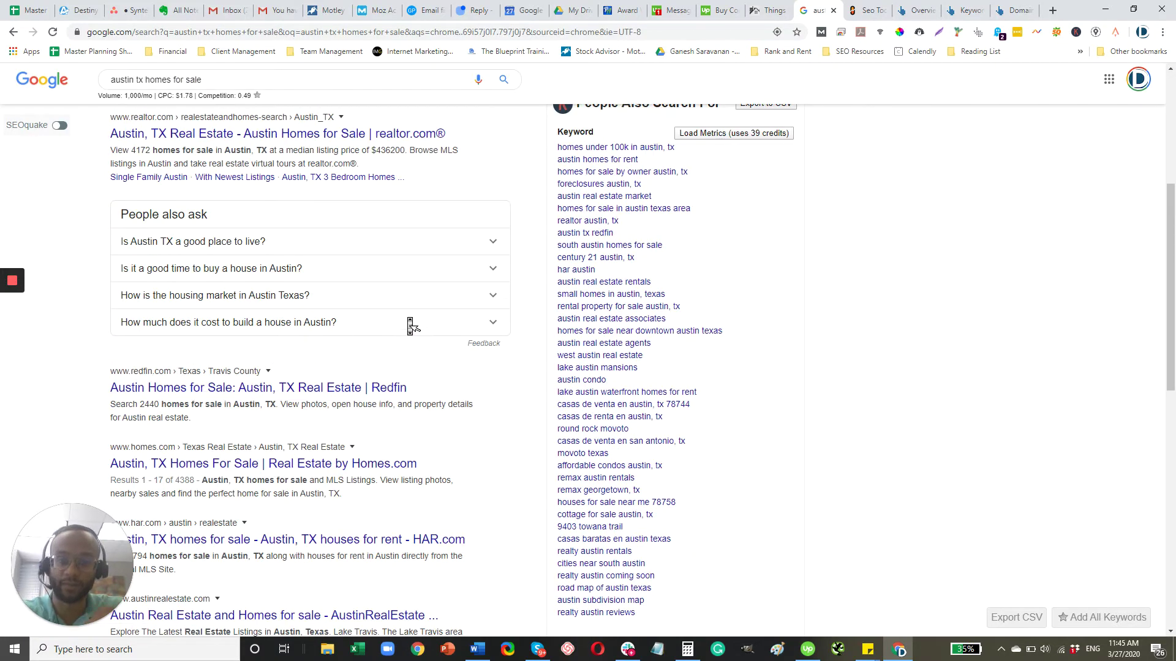
{"action": "scroll", "coordinate": [410, 326], "scroll_direction": "up", "scroll_amount": 5}
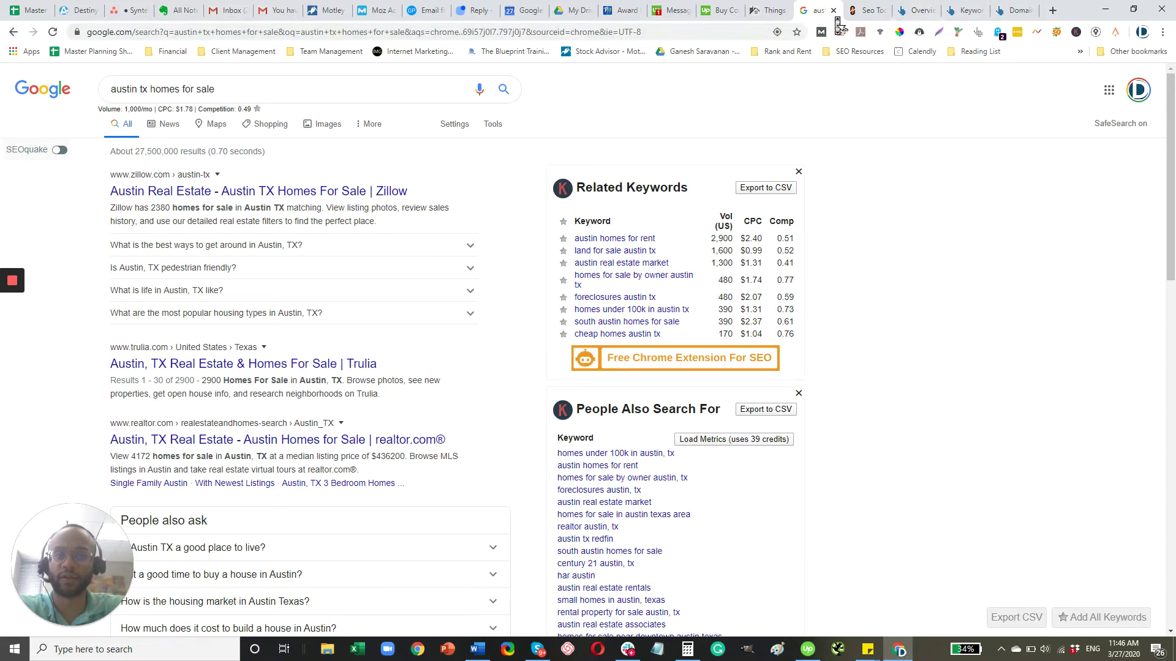
Check the 'austin tx homes for sale' KD of 48 (Hard), then list its 1,628 same-terms keywords
{"action": "left_click", "coordinate": [965, 15]}
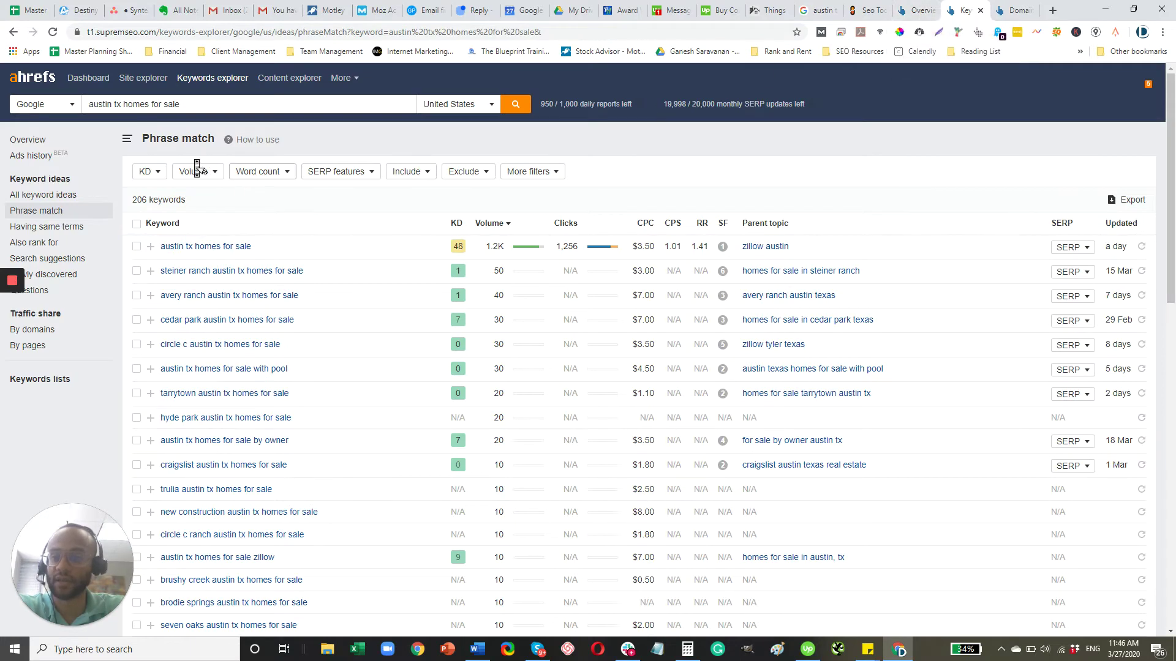
{"action": "left_click", "coordinate": [43, 143]}
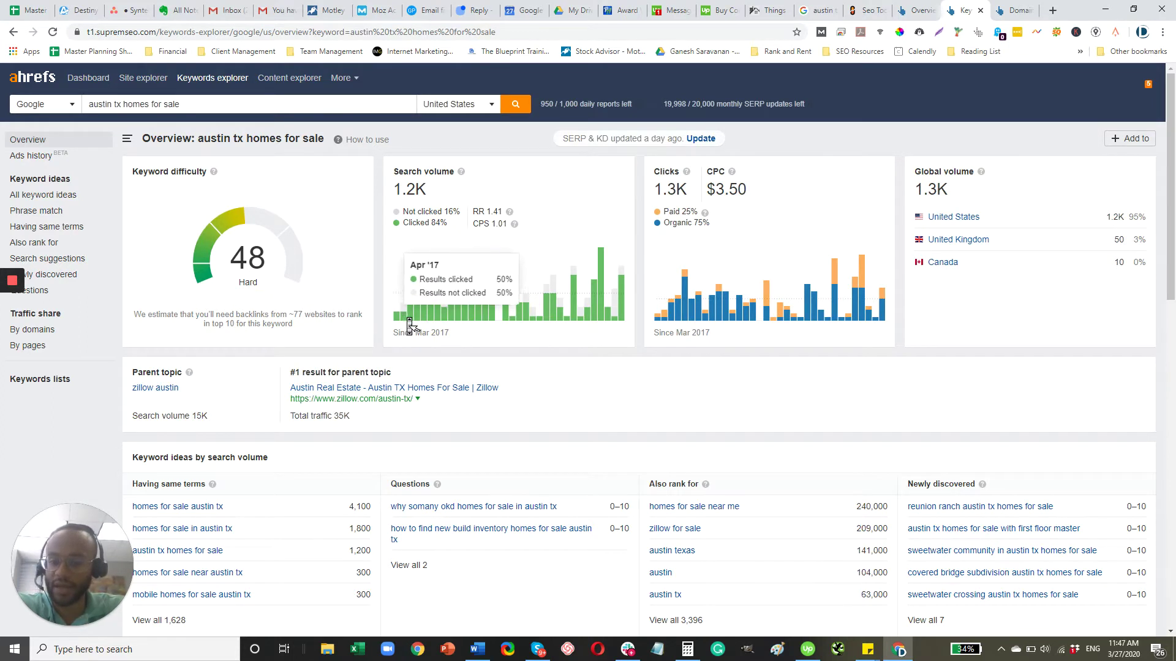
{"action": "scroll", "coordinate": [407, 324], "scroll_direction": "down", "scroll_amount": 1}
{"action": "scroll", "coordinate": [244, 450], "scroll_direction": "up", "scroll_amount": 1}
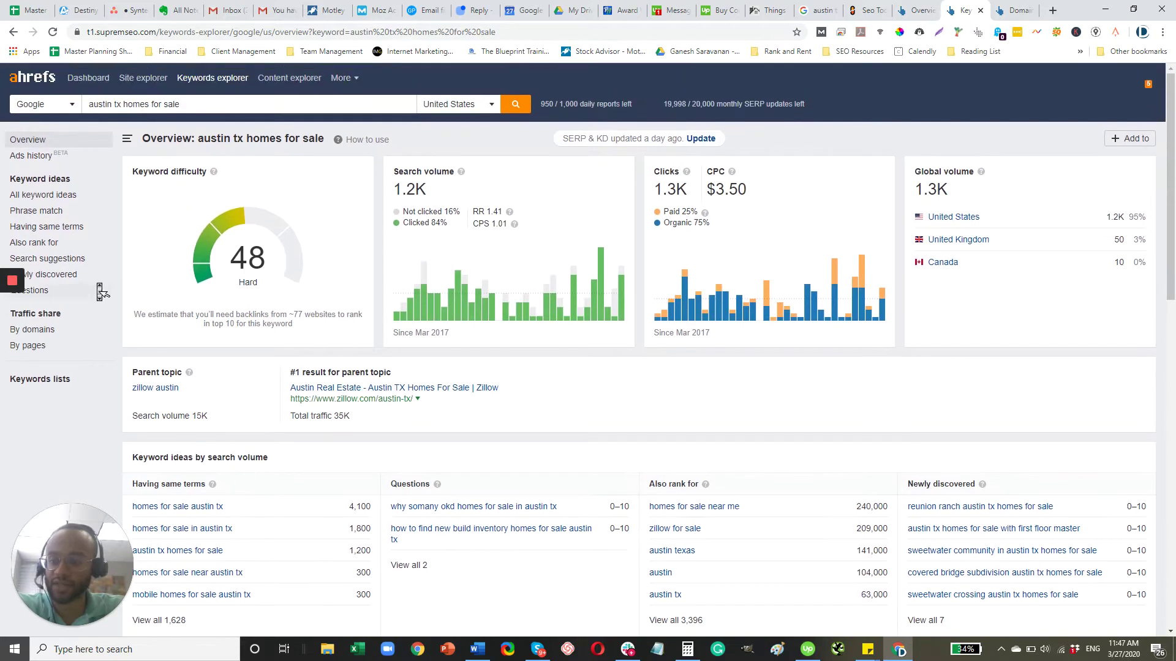
{"action": "left_click", "coordinate": [56, 230]}
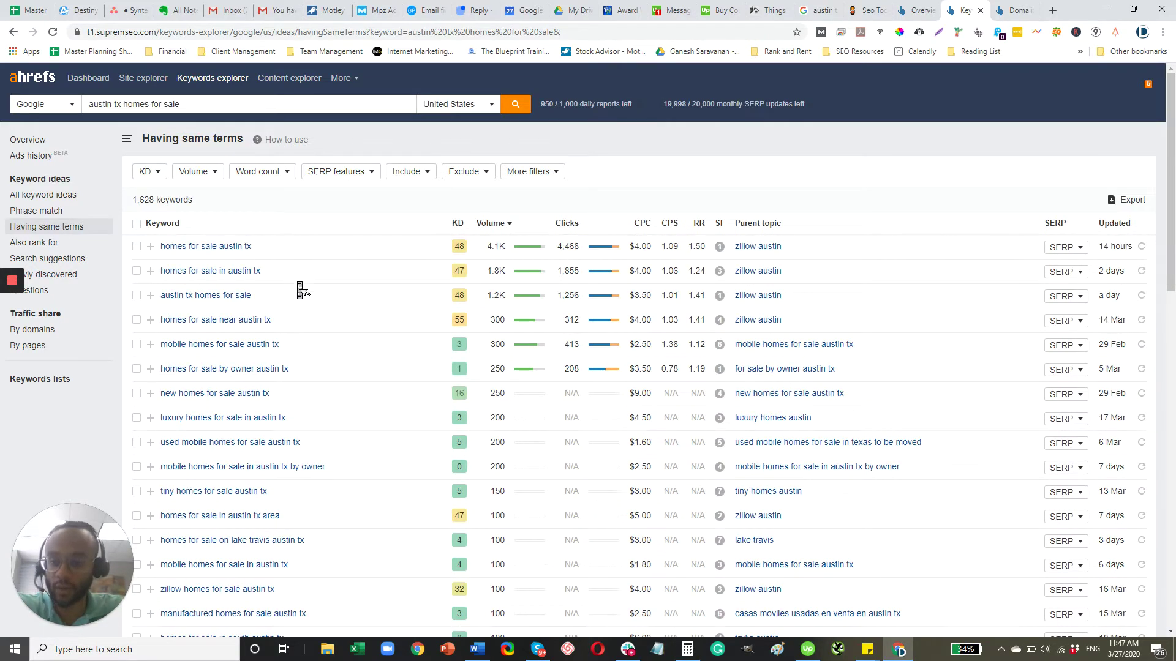
Review referring domains and backlinks for the six Austin listing URLs in Quick Batch Analysis
{"action": "left_click", "coordinate": [1016, 10]}
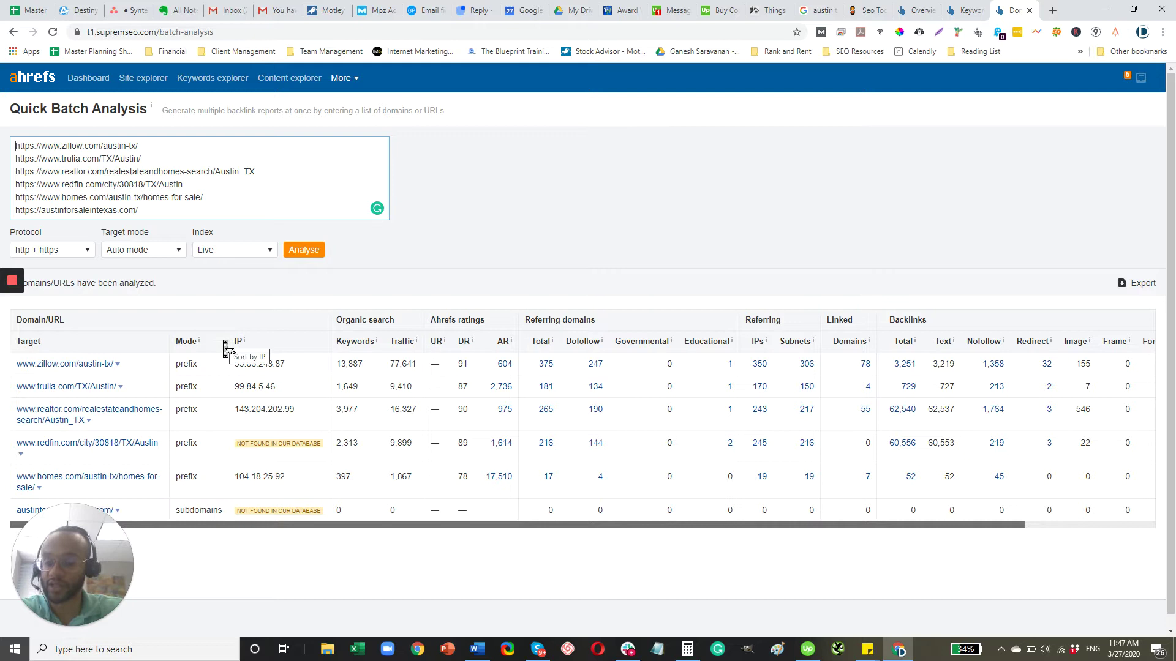
{"action": "left_click_drag", "start_coordinate": [139, 545], "coordinate": [739, 202]}
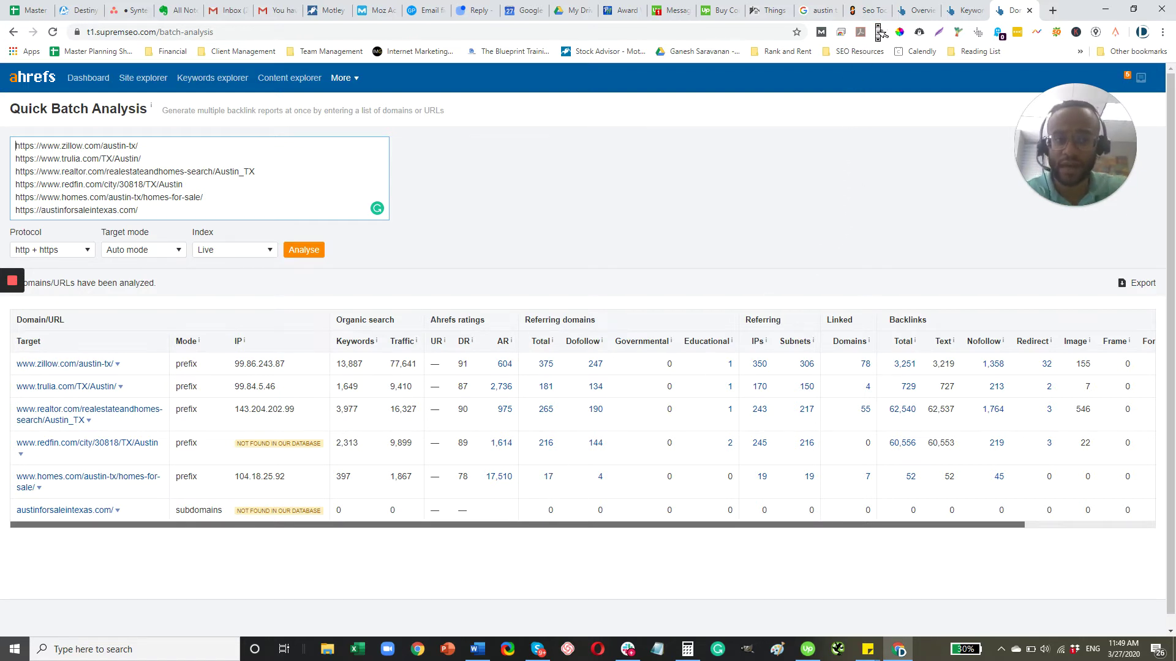
Scroll the Having same terms table, checking KD of neighborhood long-tail keywords at 50–100 volume
{"action": "left_click", "coordinate": [906, 10]}
{"action": "left_click", "coordinate": [959, 11]}
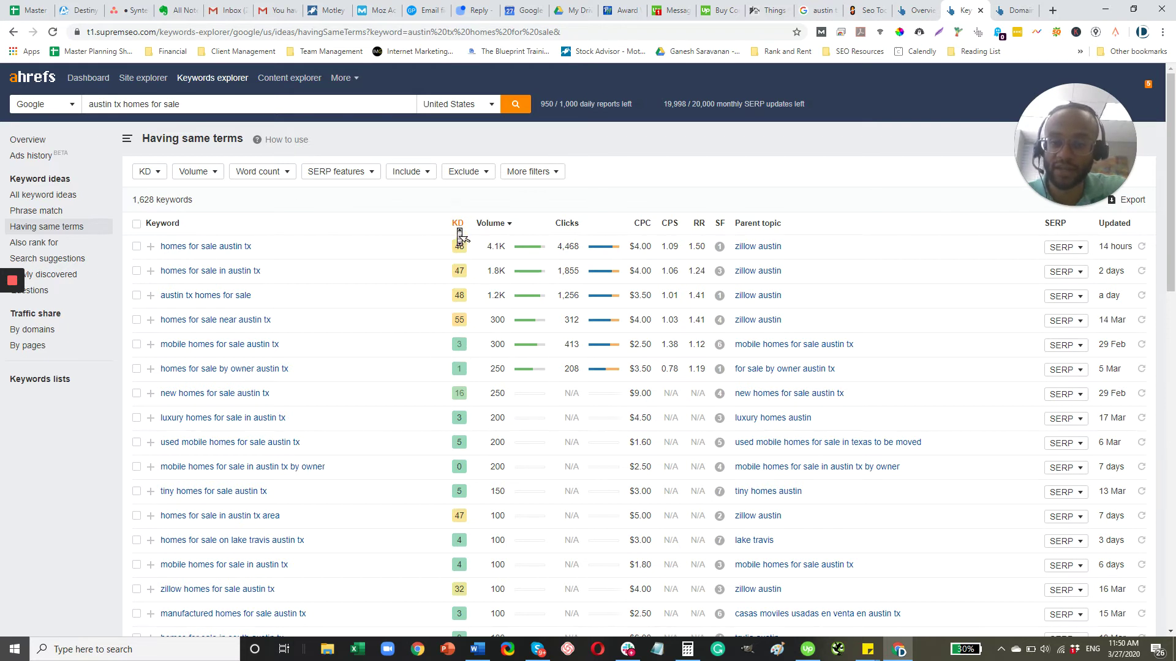
{"action": "mouse_move", "coordinate": [461, 234]}
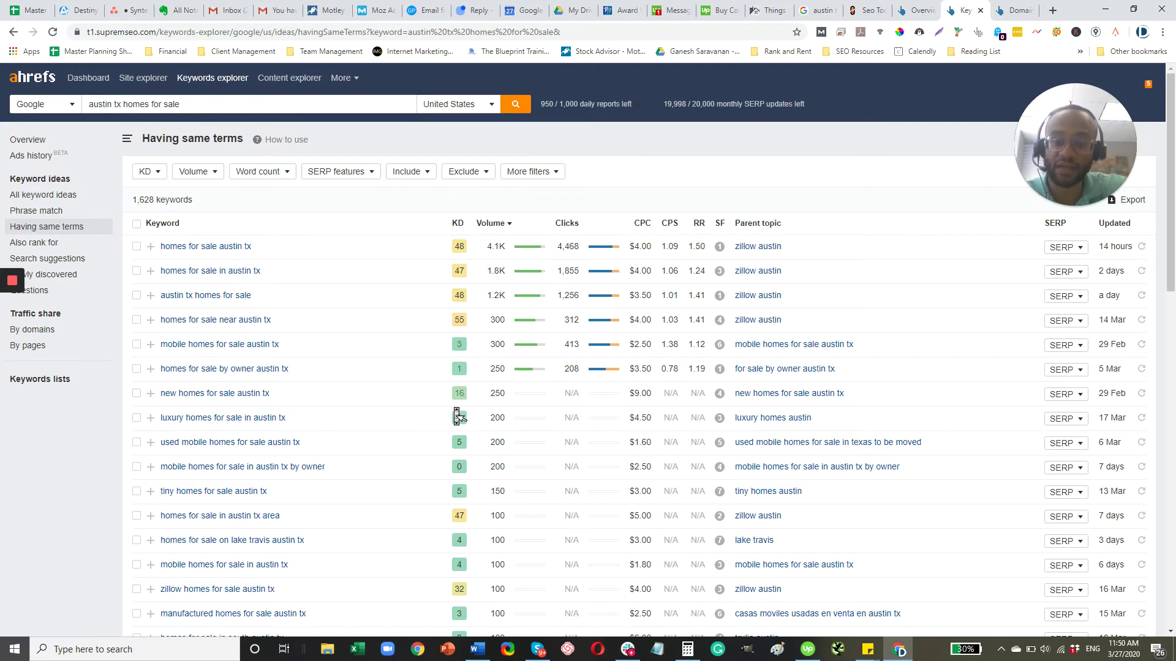
{"action": "scroll", "coordinate": [407, 417], "scroll_direction": "down", "scroll_amount": 3}
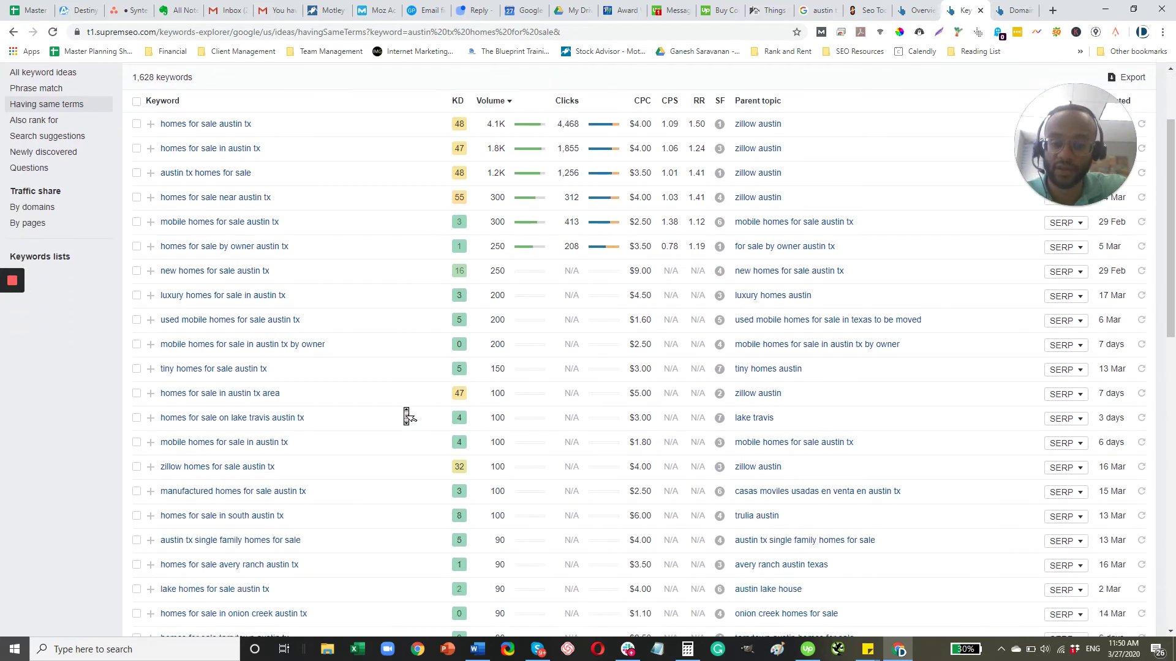
{"action": "scroll", "coordinate": [393, 455], "scroll_direction": "down", "scroll_amount": 4}
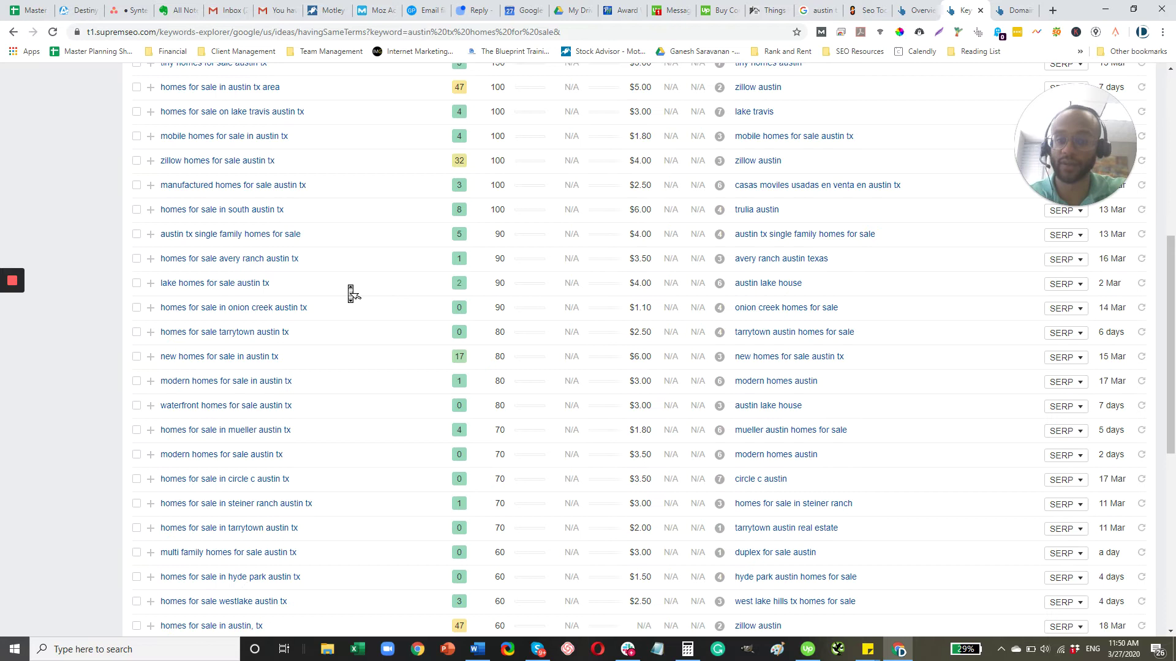
{"action": "scroll", "coordinate": [353, 354], "scroll_direction": "down", "scroll_amount": 1}
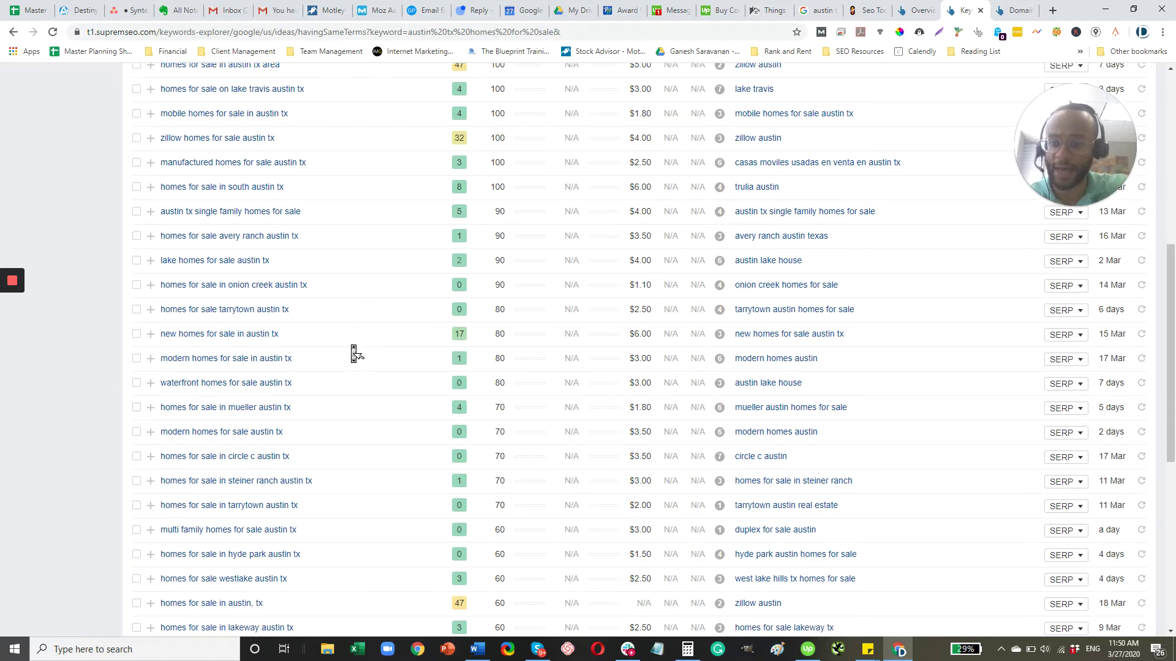
{"action": "scroll", "coordinate": [354, 353], "scroll_direction": "down", "scroll_amount": 3}
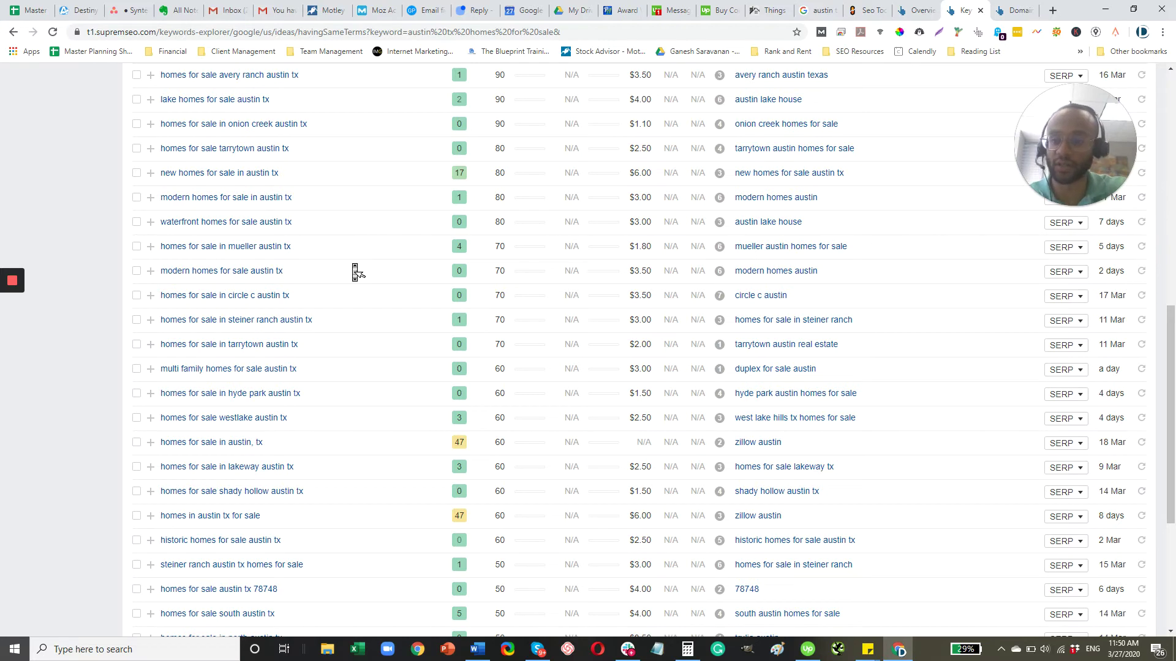
{"action": "scroll", "coordinate": [355, 270], "scroll_direction": "up", "scroll_amount": 12}
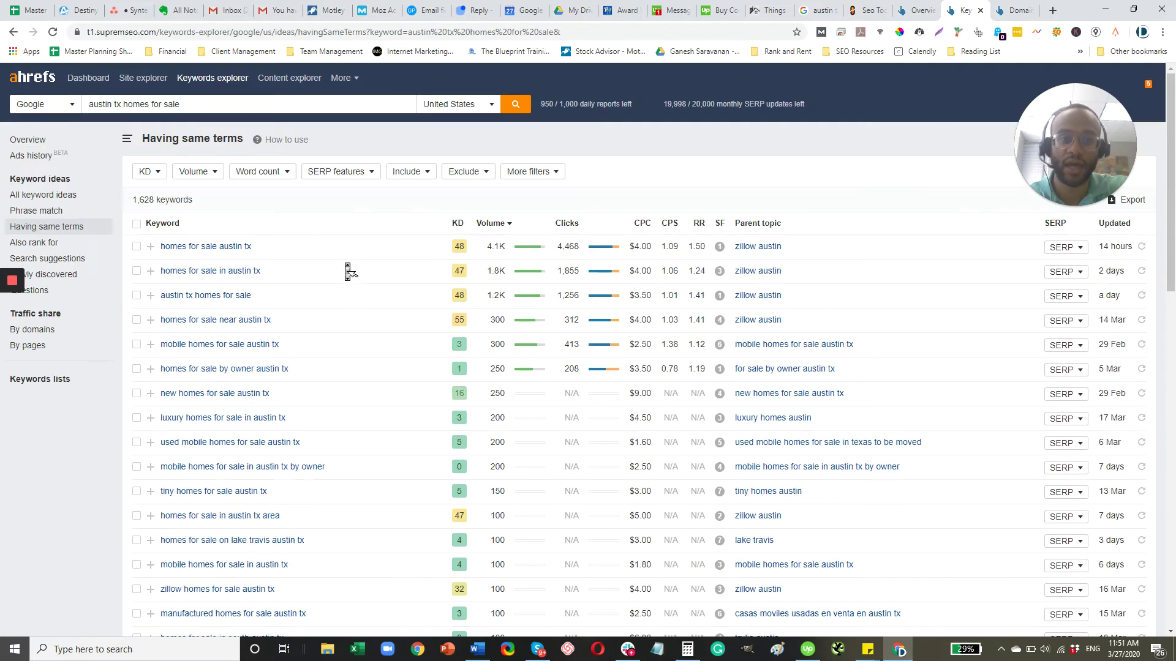
Open the website URL from the client's Upwork message in a new browser tab
{"action": "left_click", "coordinate": [765, 10]}
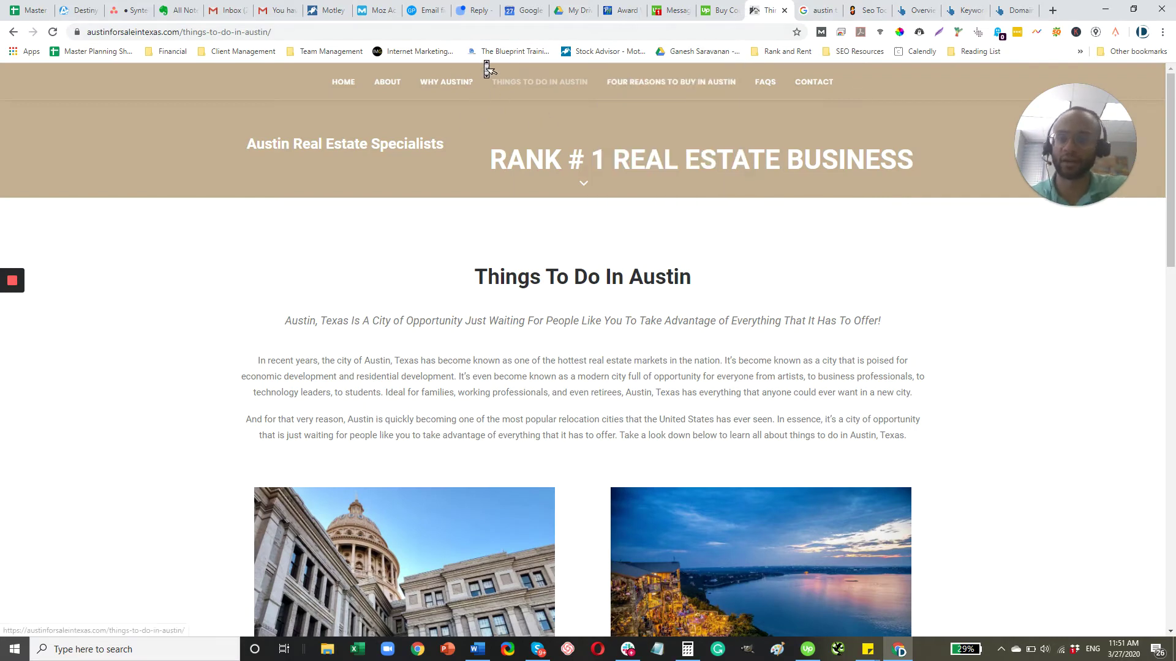
{"action": "left_click", "coordinate": [677, 10]}
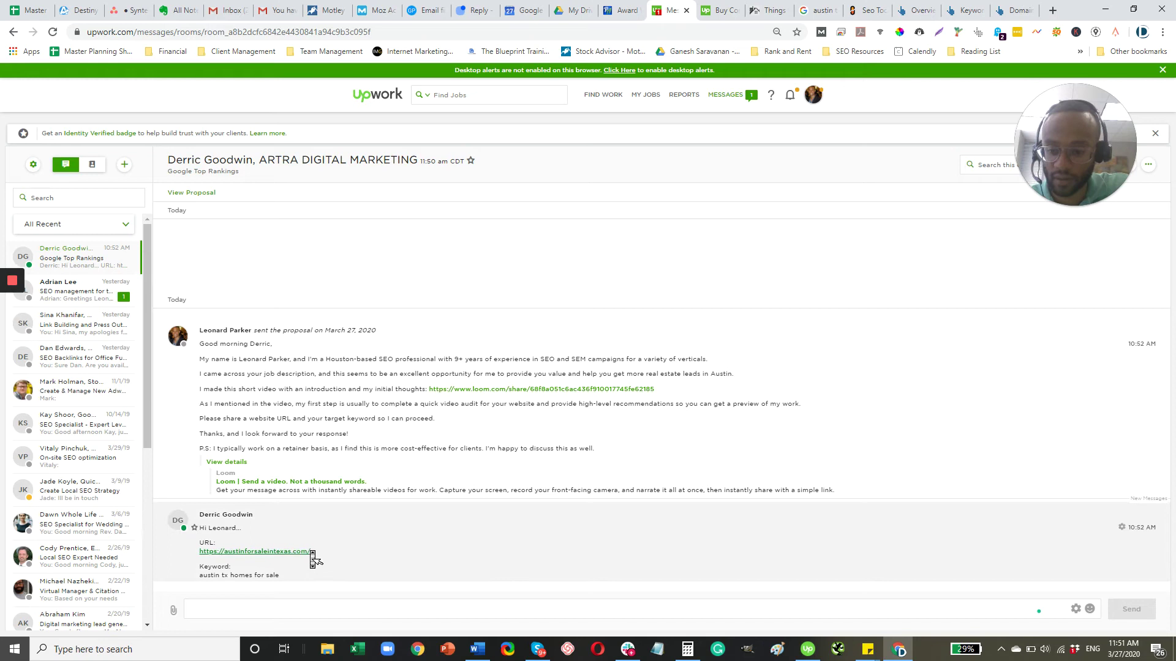
{"action": "right_click", "coordinate": [295, 553]}
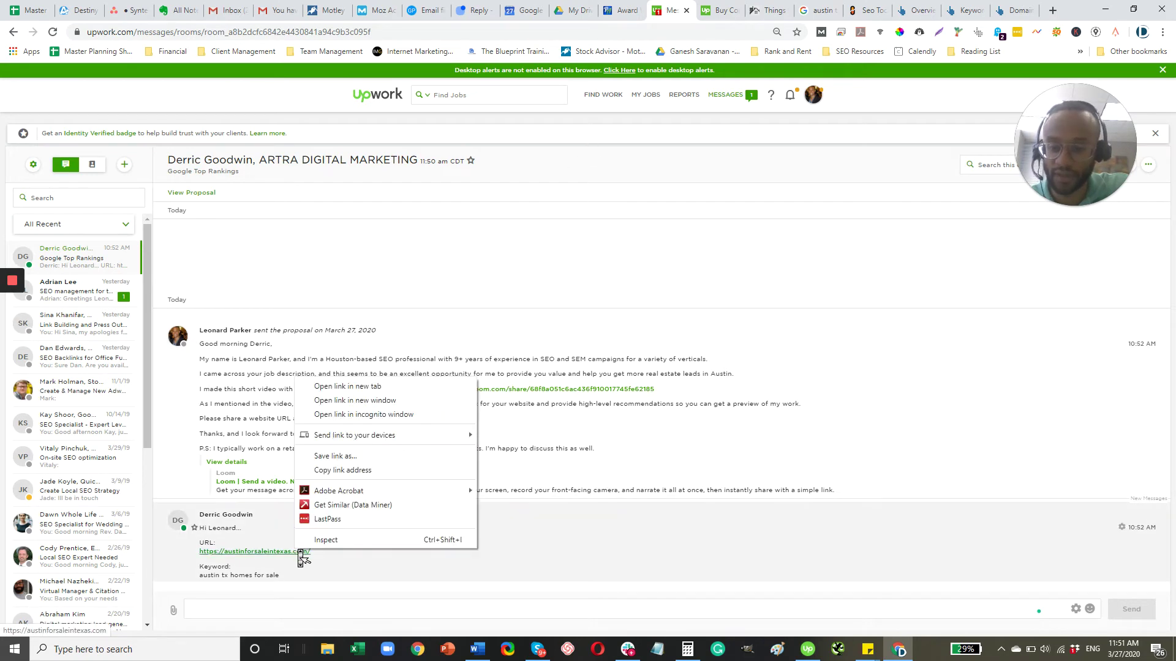
{"action": "left_click", "coordinate": [380, 396]}
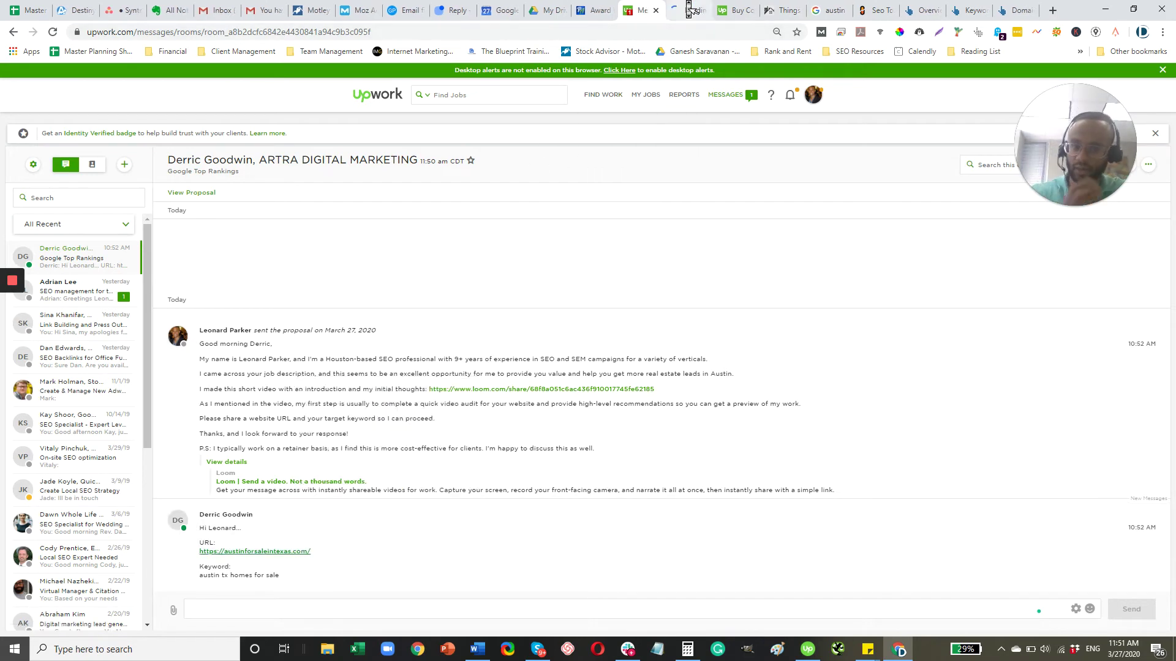
Scroll the austinforsaleintexas.com homepage from the contact forms down to the footer and back up
{"action": "left_click", "coordinate": [681, 10]}
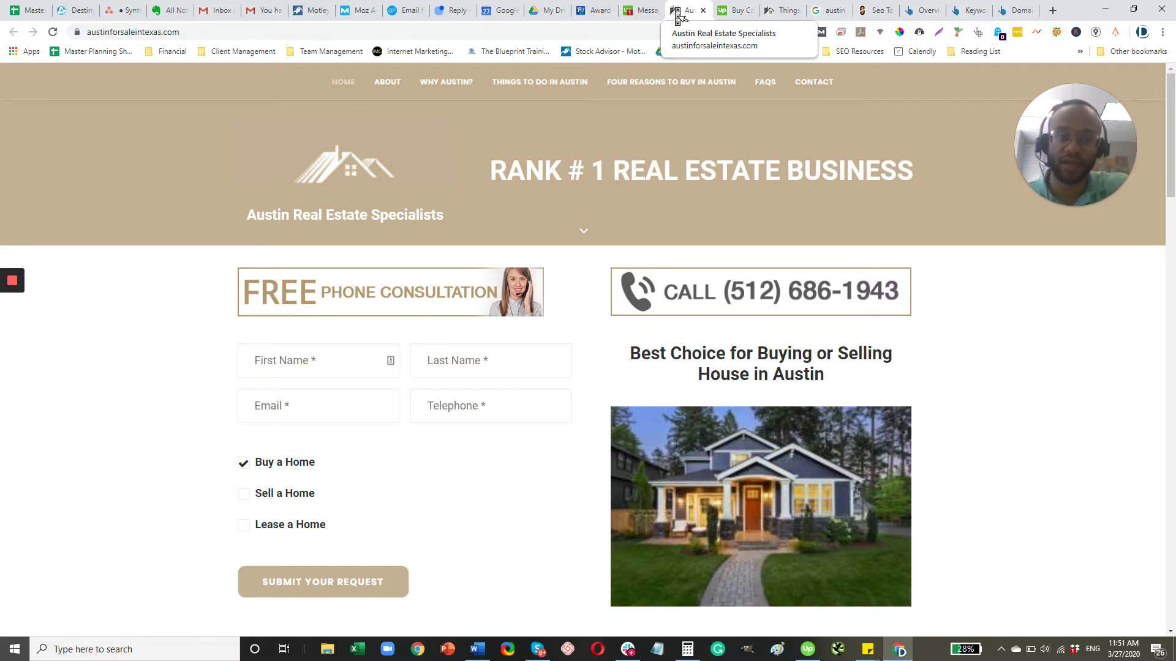
{"action": "mouse_move", "coordinate": [644, 90]}
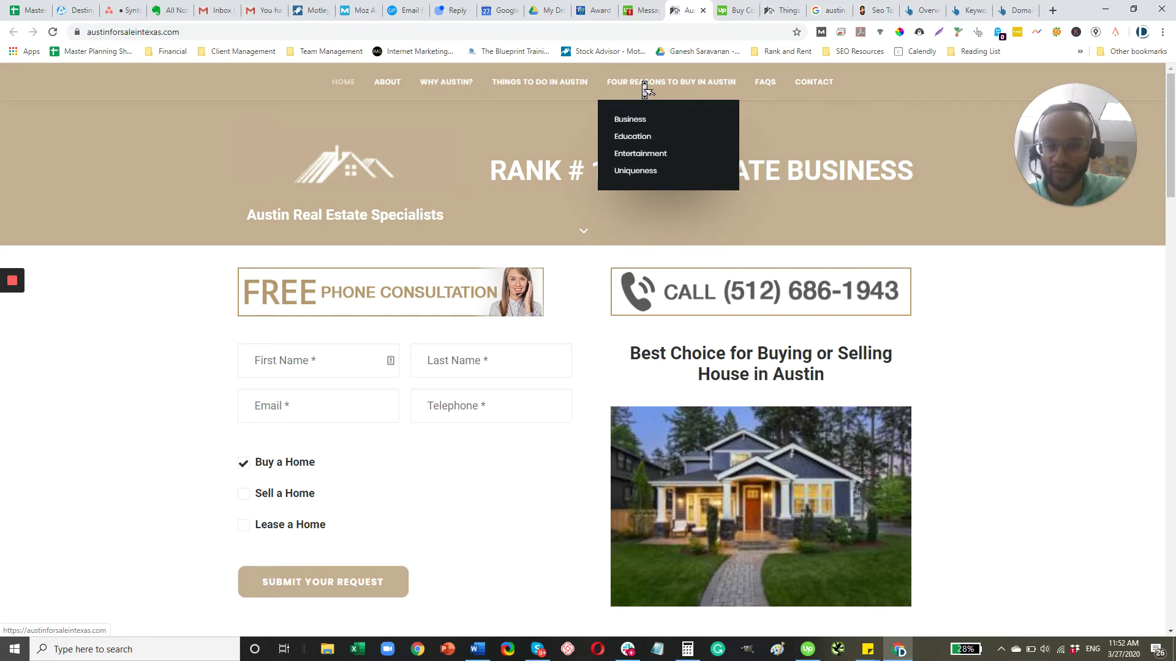
{"action": "scroll", "coordinate": [493, 267], "scroll_direction": "down", "scroll_amount": 8}
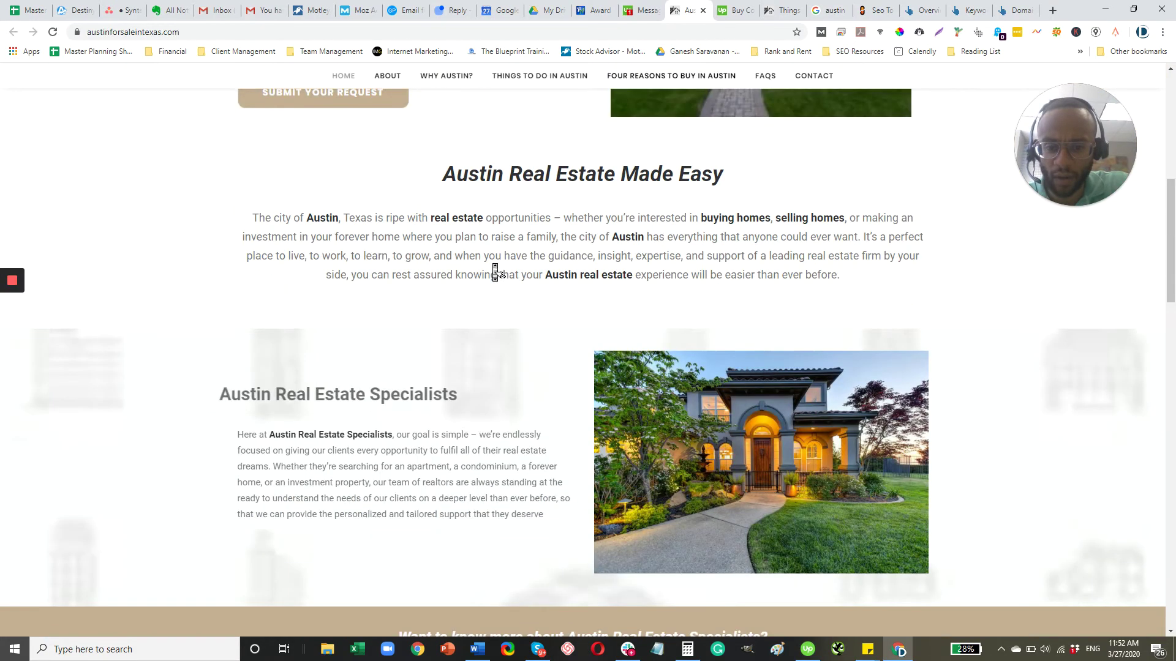
{"action": "scroll", "coordinate": [495, 272], "scroll_direction": "down", "scroll_amount": 10}
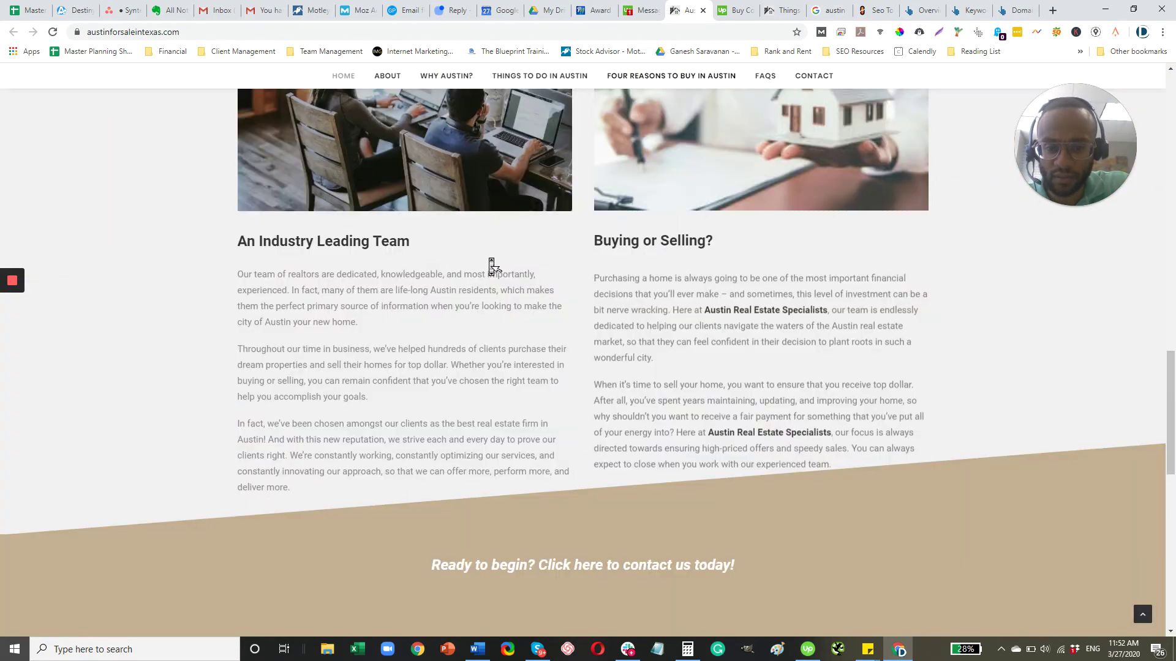
{"action": "scroll", "coordinate": [495, 268], "scroll_direction": "down", "scroll_amount": 12}
{"action": "scroll", "coordinate": [517, 270], "scroll_direction": "up", "scroll_amount": 15}
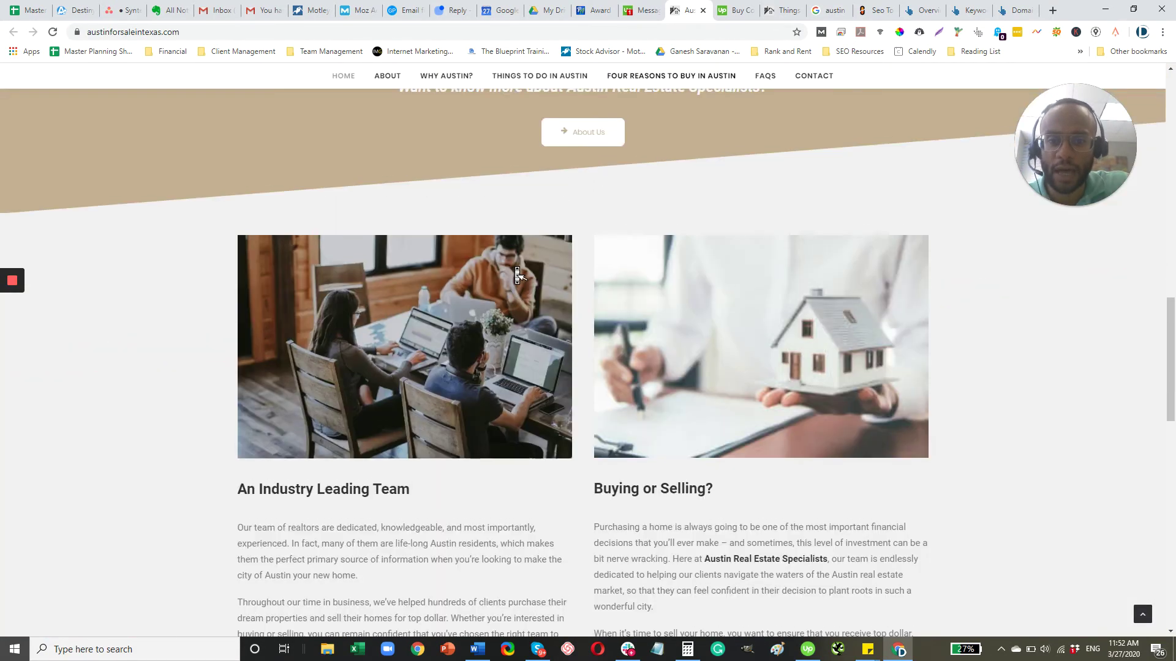
{"action": "scroll", "coordinate": [517, 275], "scroll_direction": "up", "scroll_amount": 15}
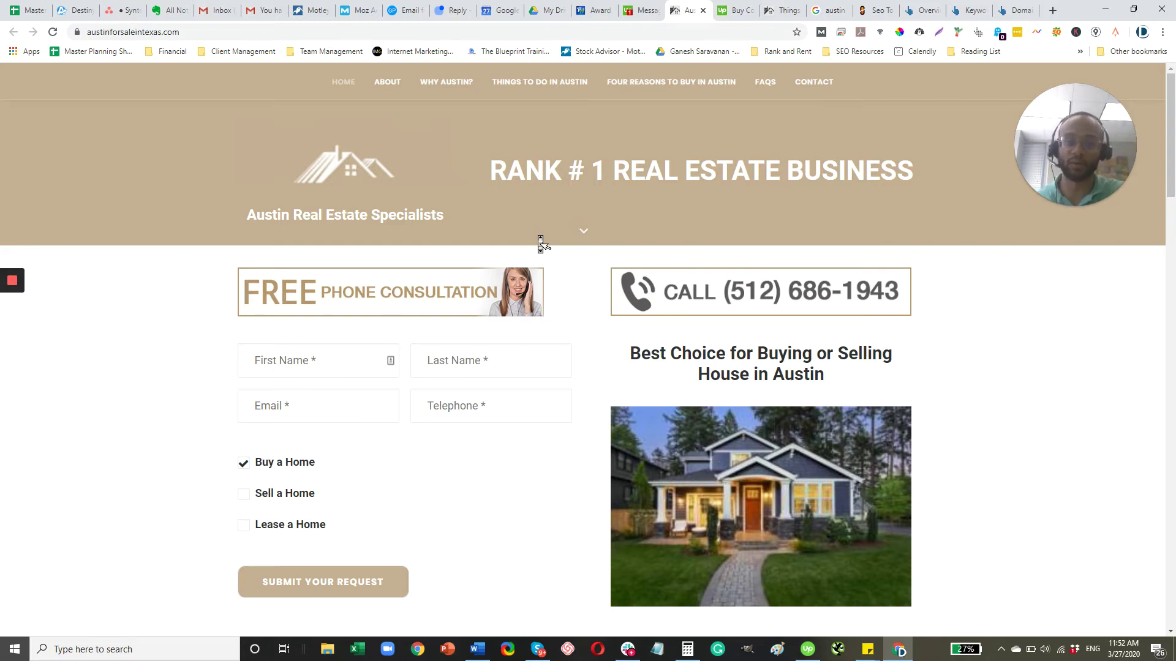
{"action": "scroll", "coordinate": [420, 214], "scroll_direction": "down", "scroll_amount": 10}
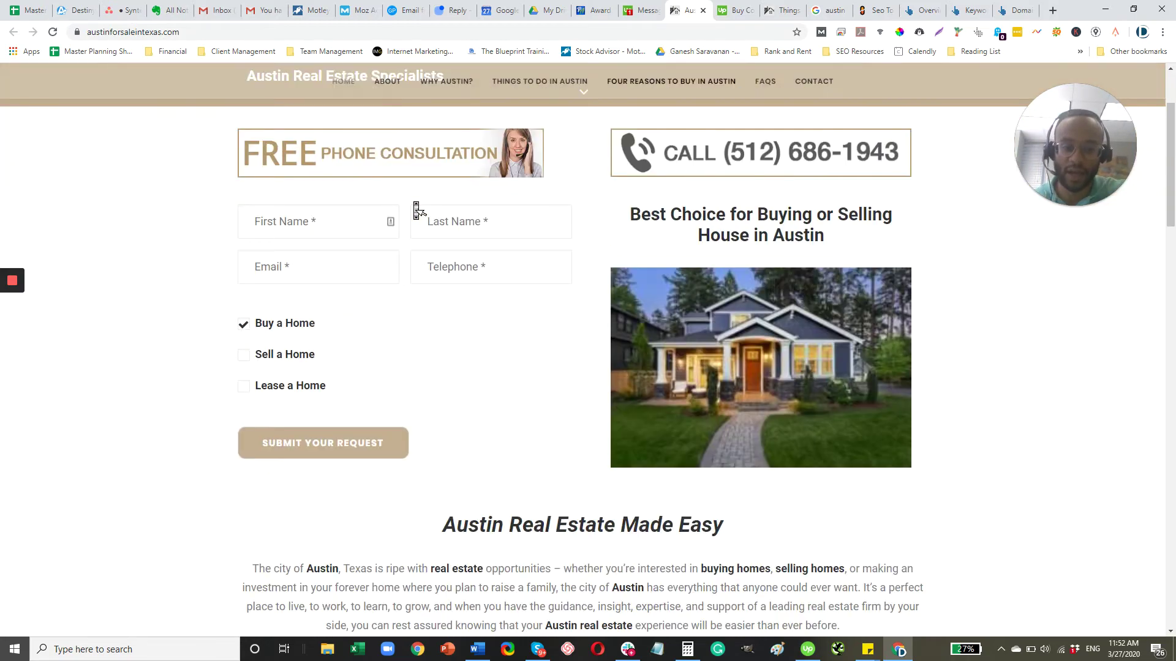
{"action": "scroll", "coordinate": [421, 256], "scroll_direction": "down", "scroll_amount": 7}
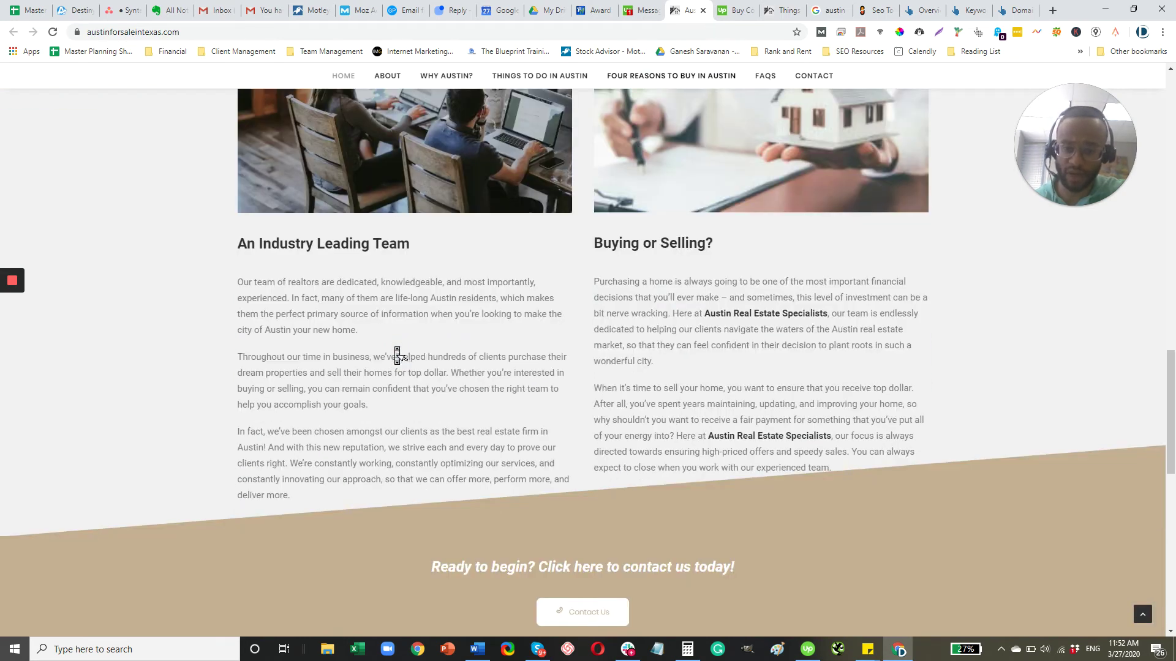
{"action": "scroll", "coordinate": [397, 352], "scroll_direction": "down", "scroll_amount": 7}
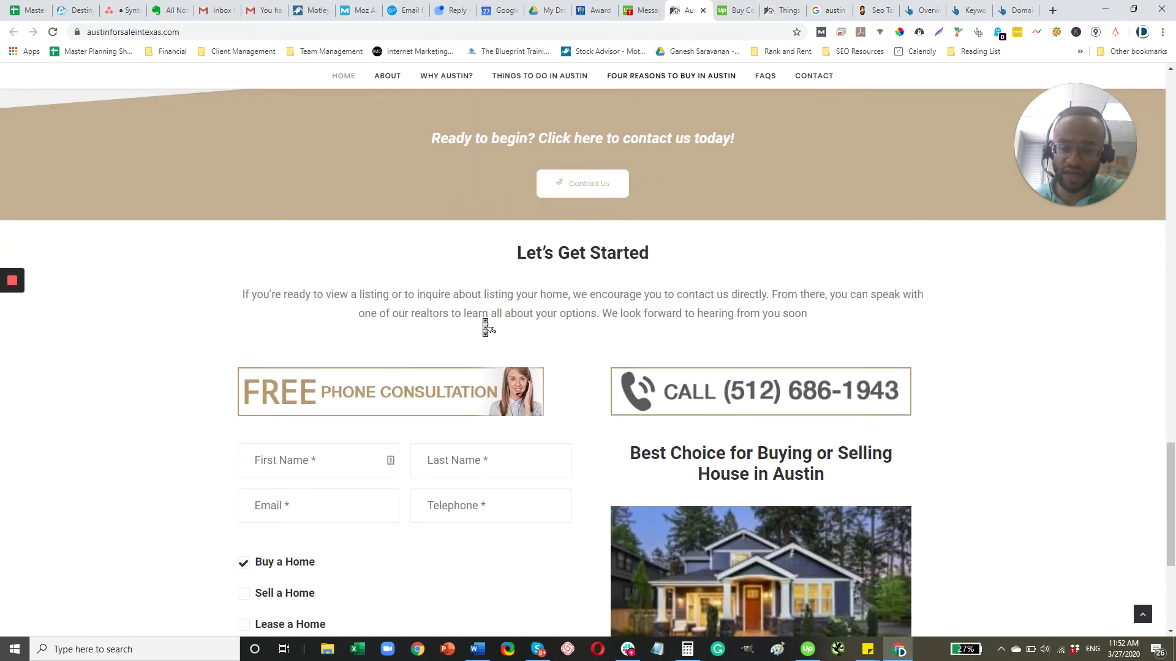
{"action": "scroll", "coordinate": [646, 339], "scroll_direction": "up", "scroll_amount": 7}
{"action": "scroll", "coordinate": [655, 346], "scroll_direction": "up", "scroll_amount": 10}
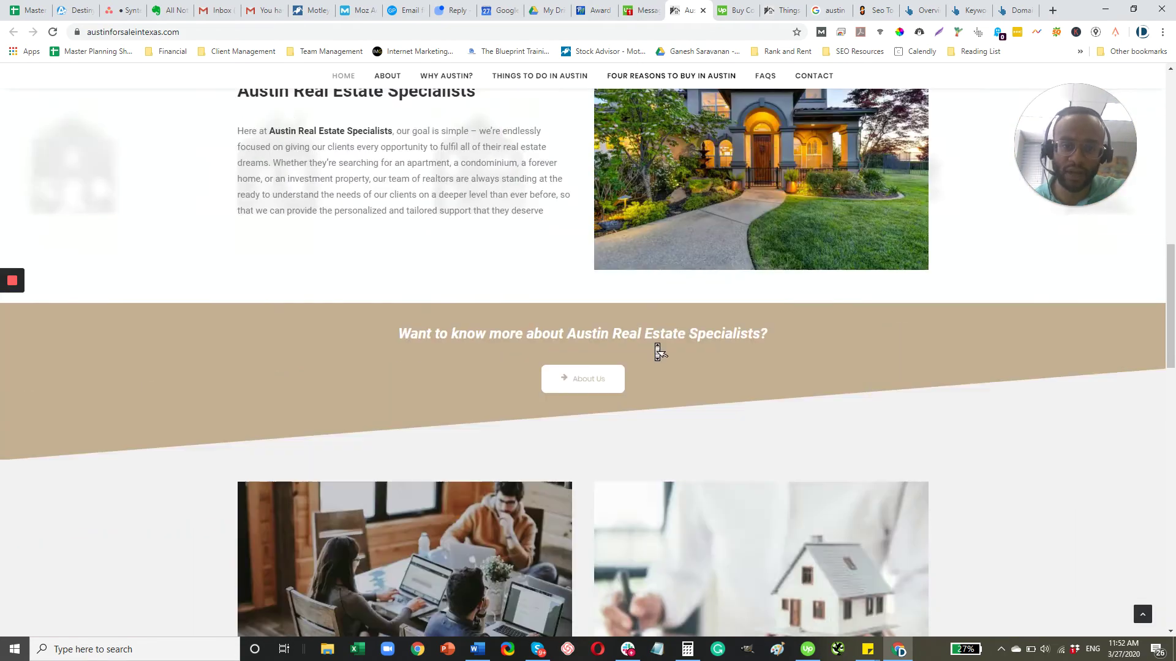
View the six-site Quick Batch Analysis backlink comparison, then move on to the Google results
{"action": "left_click", "coordinate": [933, 10]}
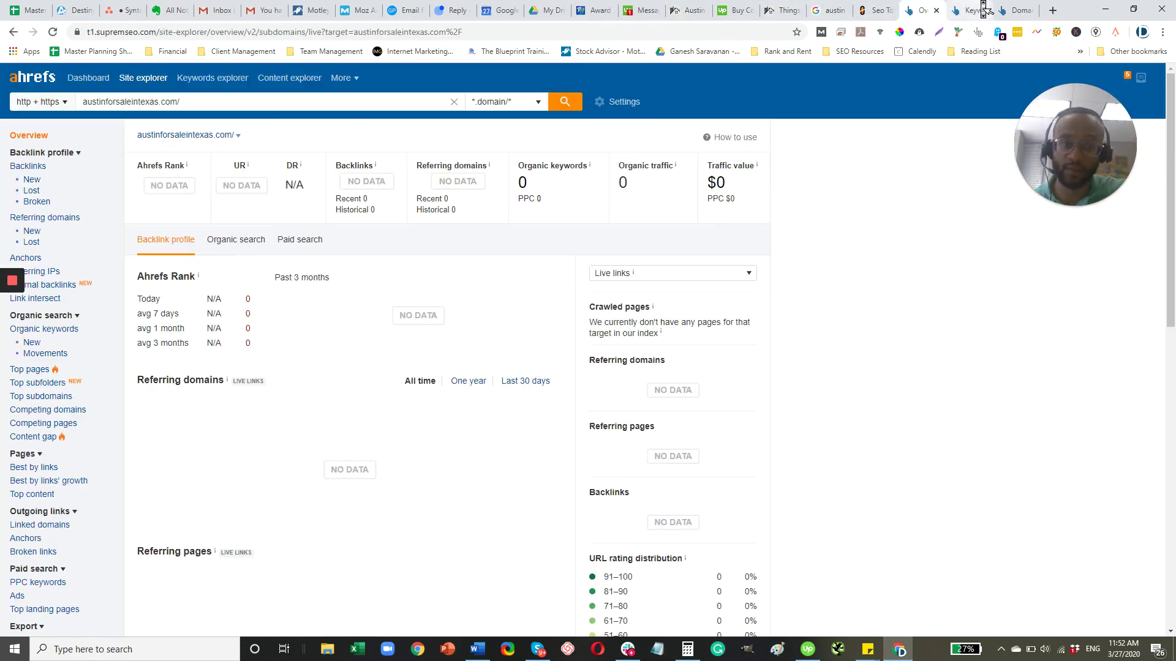
{"action": "left_click", "coordinate": [974, 10]}
{"action": "left_click", "coordinate": [1017, 10]}
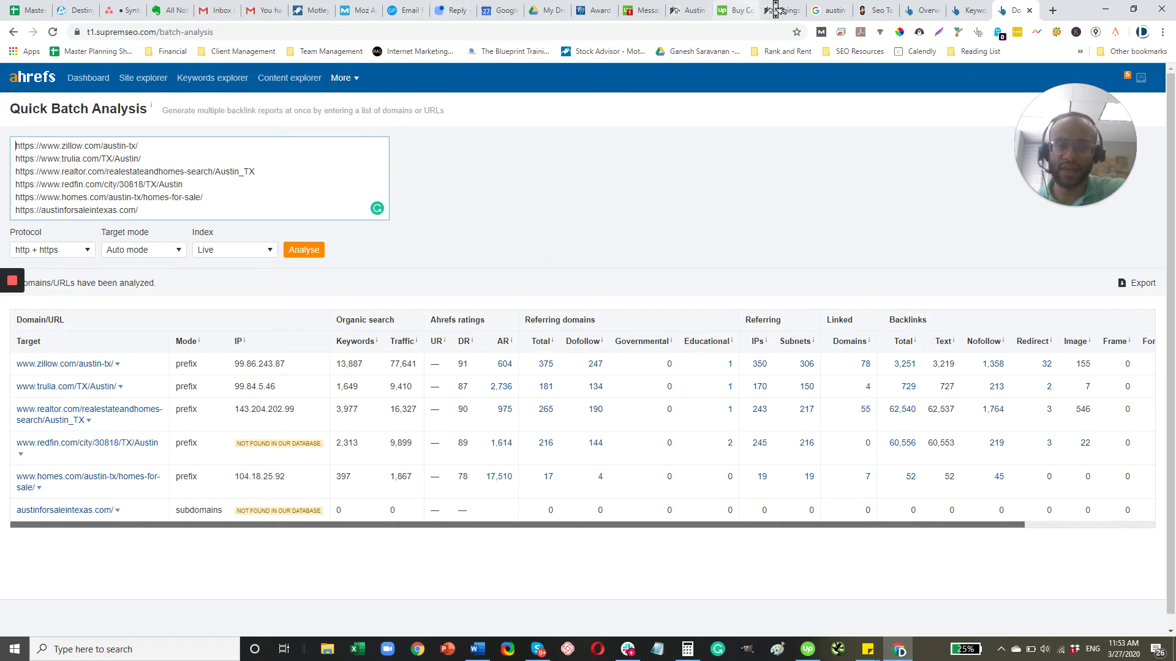
{"action": "left_click", "coordinate": [821, 10]}
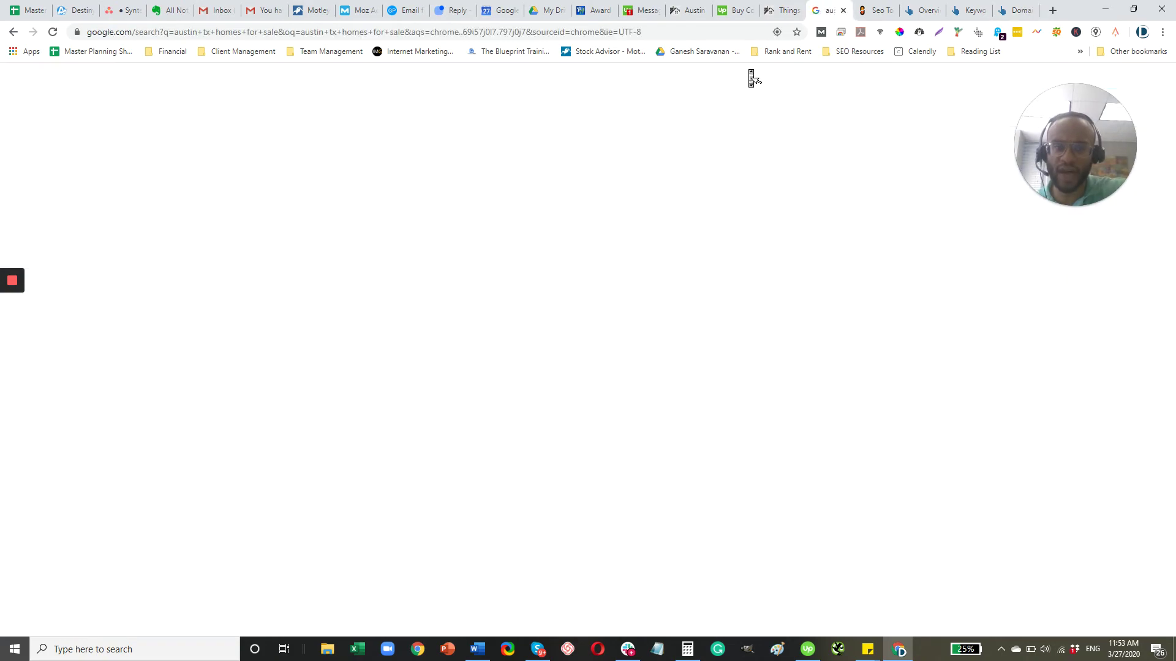
Scroll the client's Austin site to its footer and back, then return to the Google results
{"action": "left_click", "coordinate": [707, 10]}
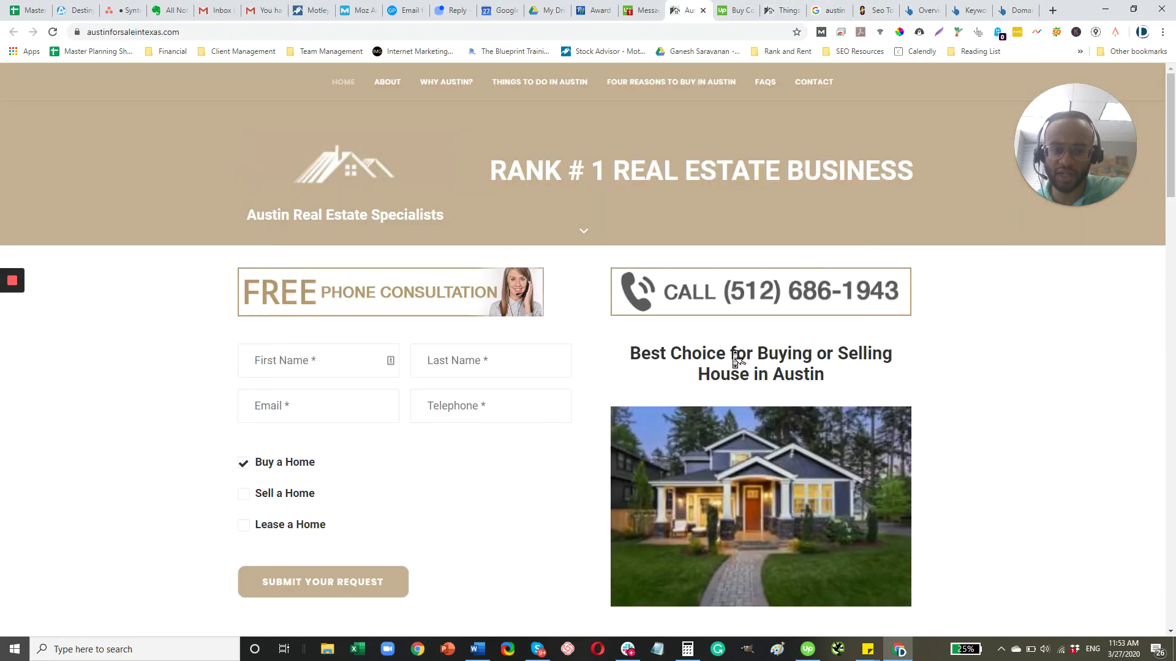
{"action": "scroll", "coordinate": [737, 349], "scroll_direction": "down", "scroll_amount": 8}
{"action": "scroll", "coordinate": [754, 343], "scroll_direction": "down", "scroll_amount": 15}
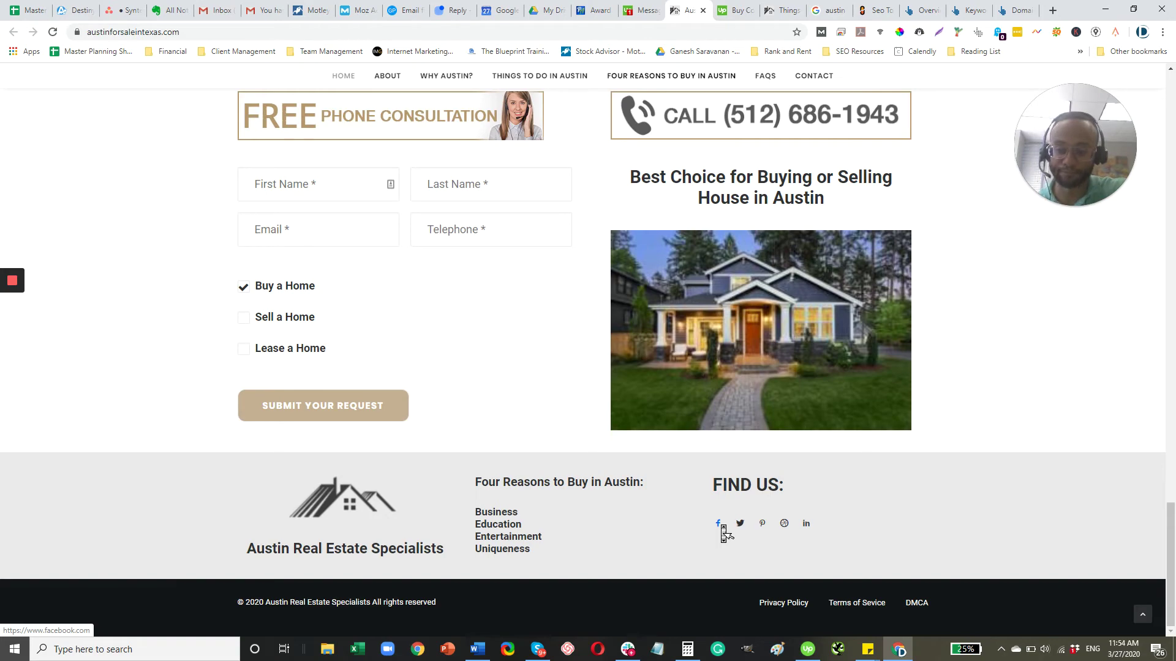
{"action": "scroll", "coordinate": [612, 450], "scroll_direction": "up", "scroll_amount": 6}
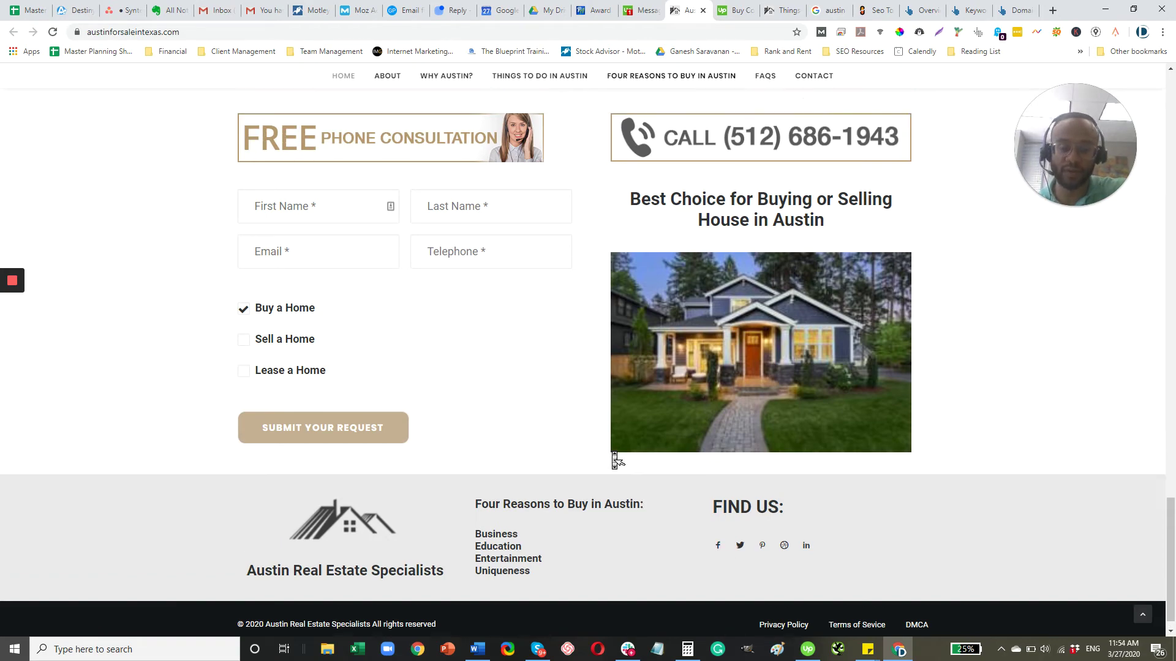
{"action": "scroll", "coordinate": [612, 449], "scroll_direction": "up", "scroll_amount": 20}
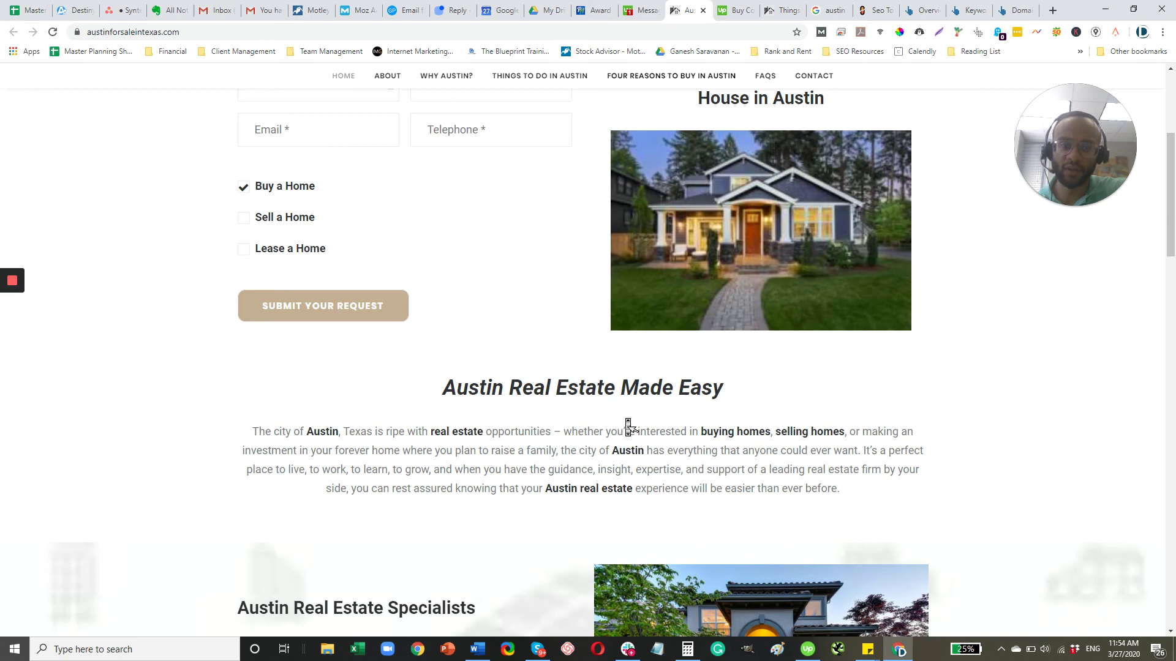
{"action": "scroll", "coordinate": [542, 392], "scroll_direction": "up", "scroll_amount": 5}
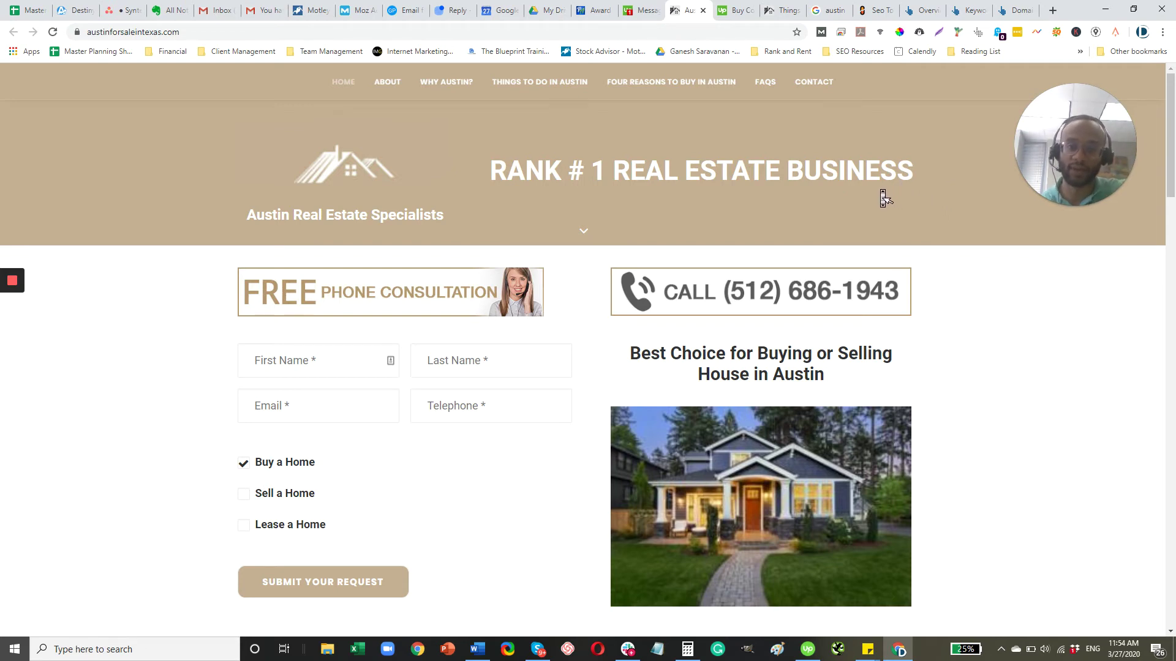
{"action": "left_click", "coordinate": [830, 10]}
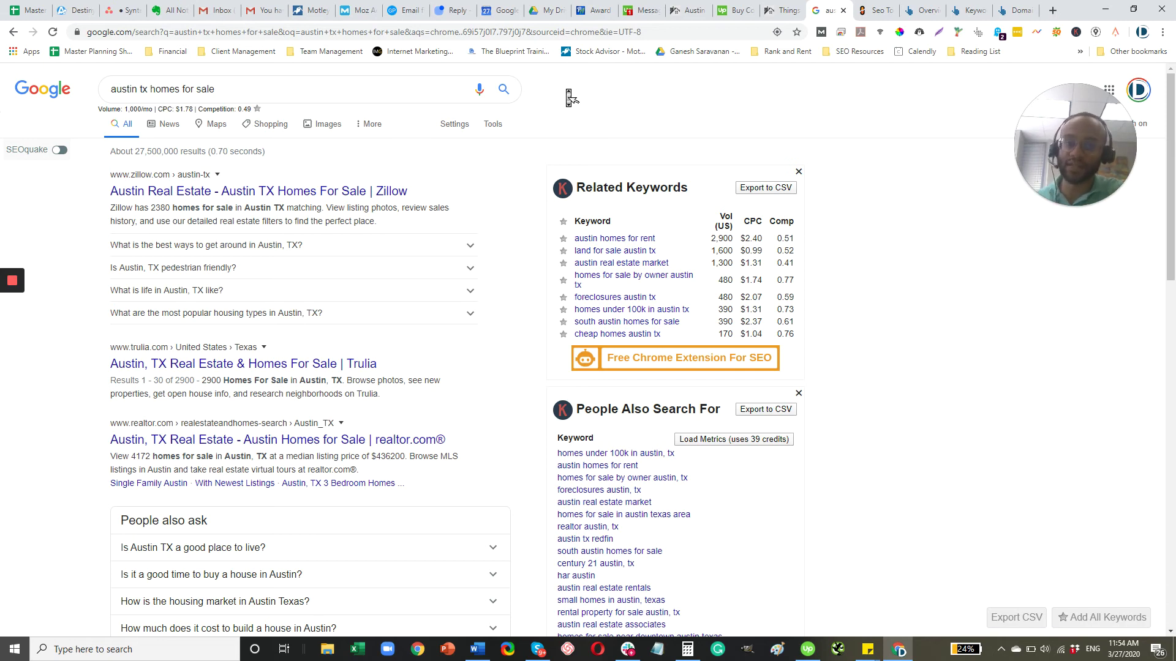
Bring back the austinforsaleintexas.com homepage with its 'Rank # 1 Real Estate Business' header
{"action": "left_click", "coordinate": [669, 9]}
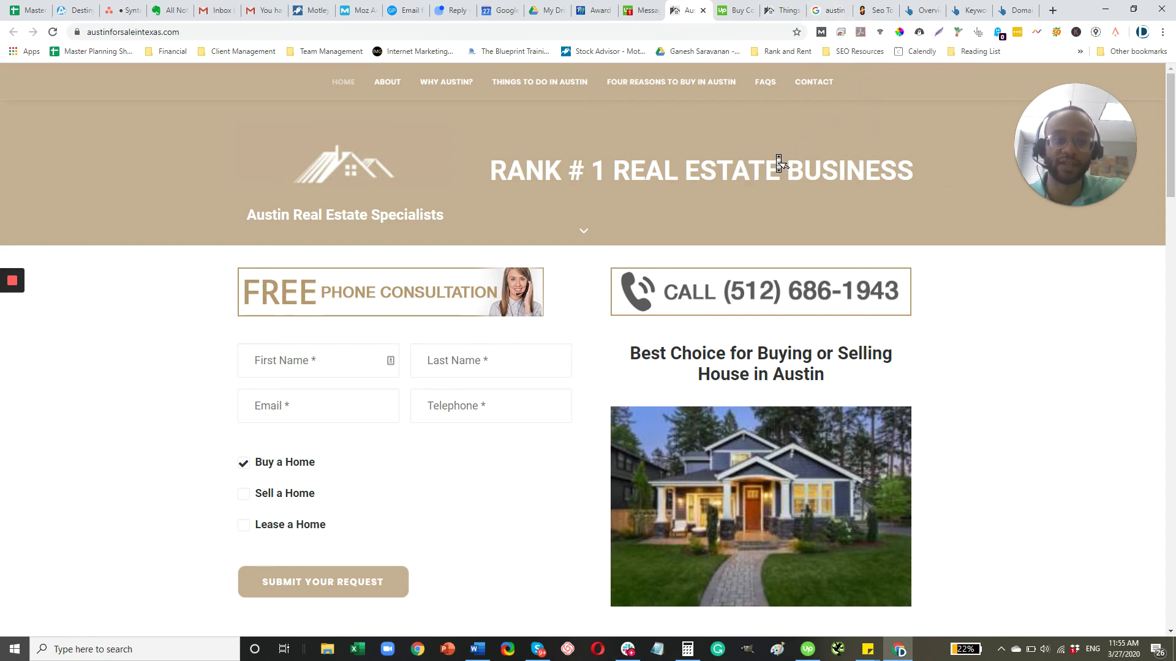
Show the Google results listing Zillow, Trulia and Realtor.com for 'austin tx homes for sale'
{"action": "left_click", "coordinate": [832, 12]}
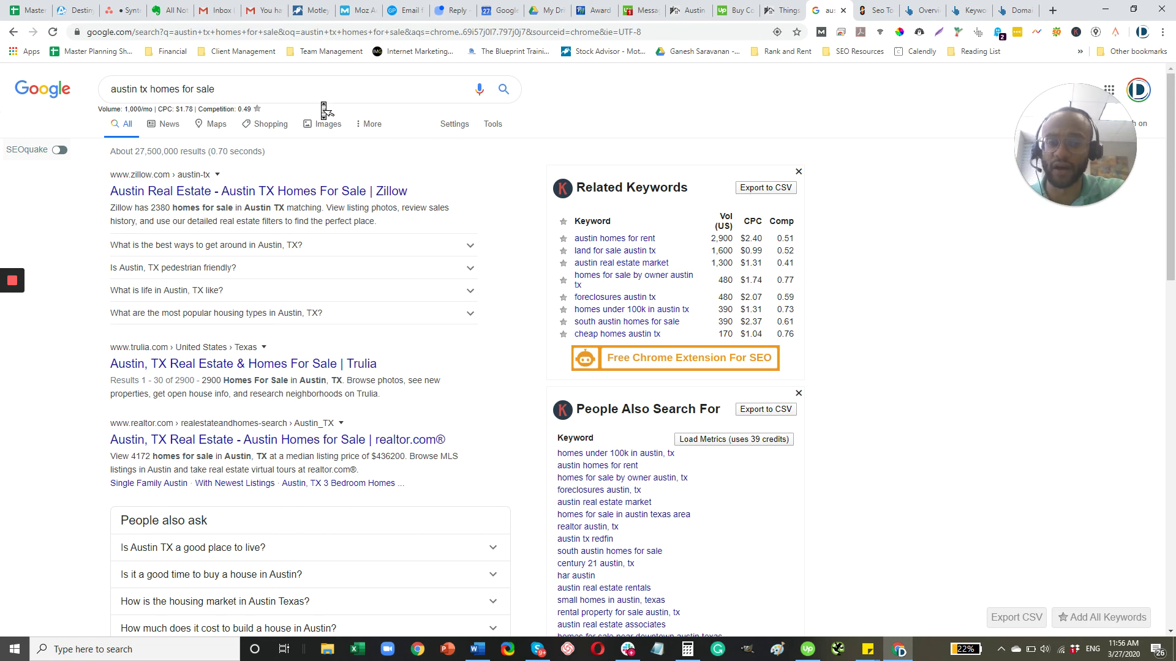
Bring up the Keywords Explorer overview for 'austin tx homes for sale': difficulty 48, 1.2K monthly searches
{"action": "left_click", "coordinate": [922, 10]}
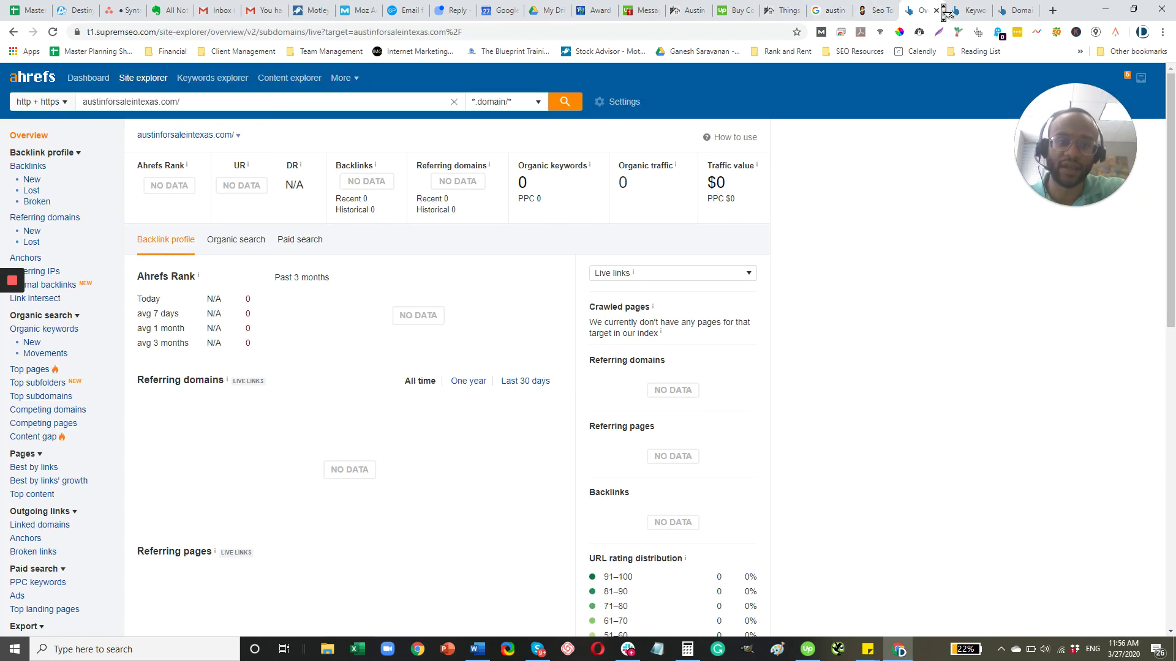
{"action": "left_click", "coordinate": [972, 10]}
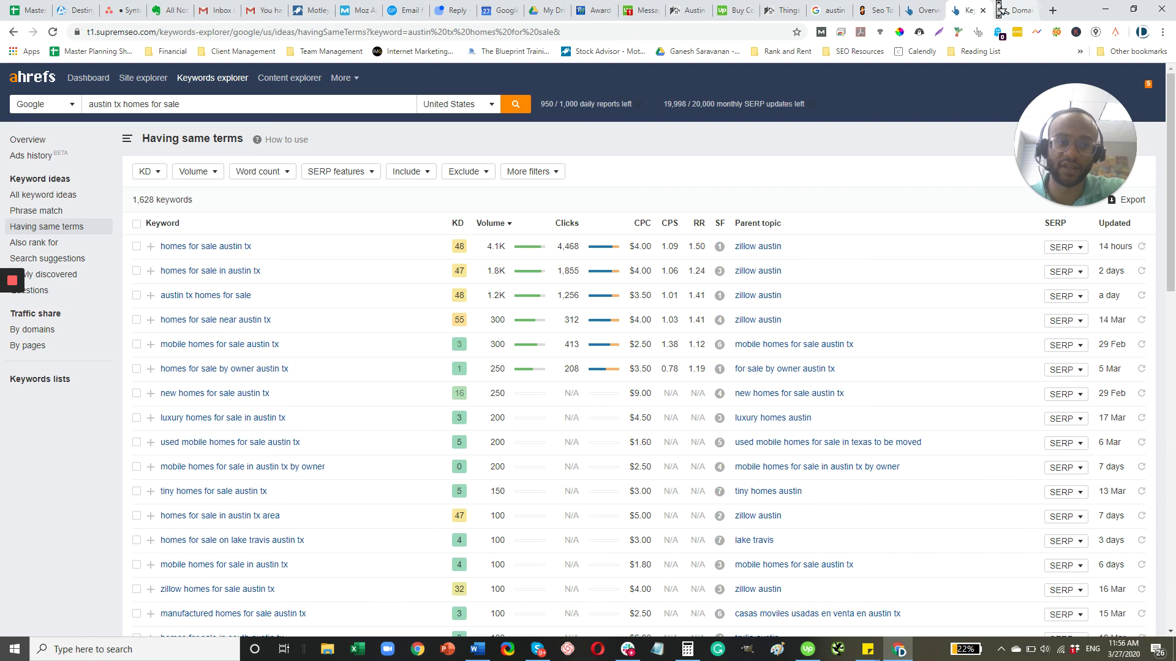
{"action": "left_click", "coordinate": [28, 142]}
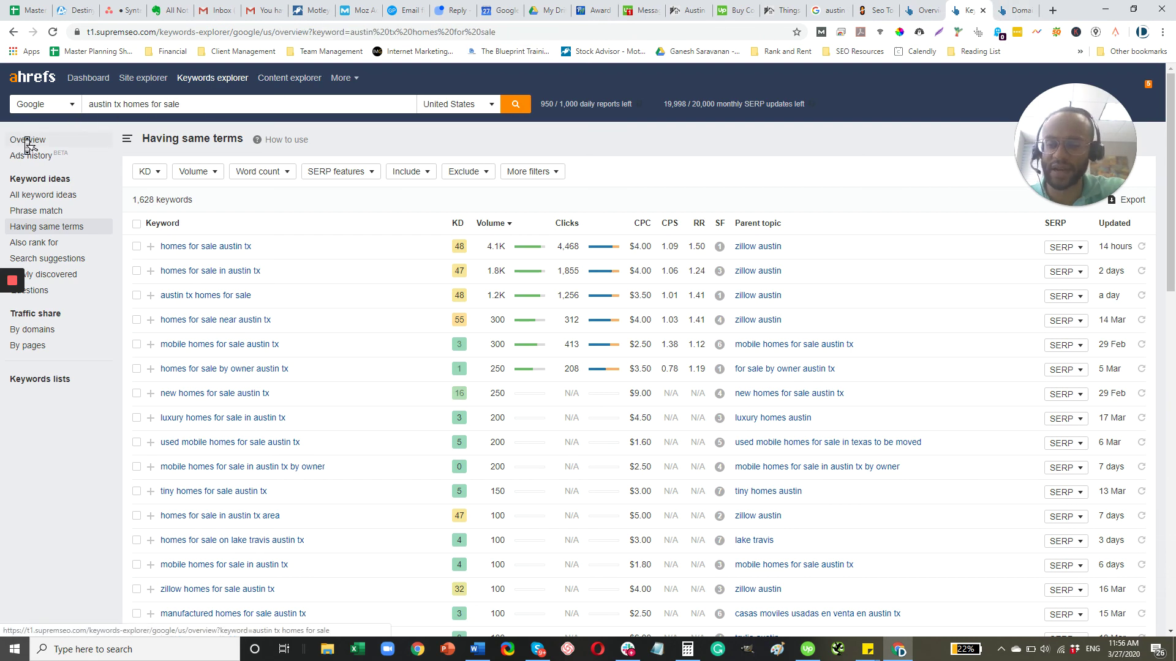